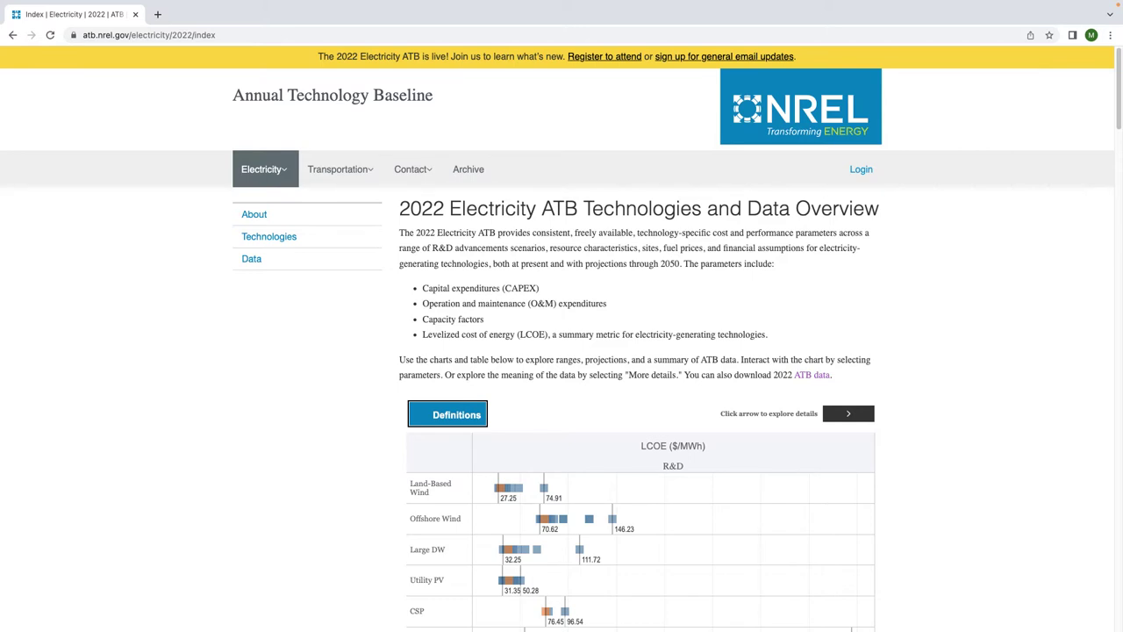
Open data.openei.org in a new browser tab and search its energy data for "atb".
click(158, 15)
text(data.)
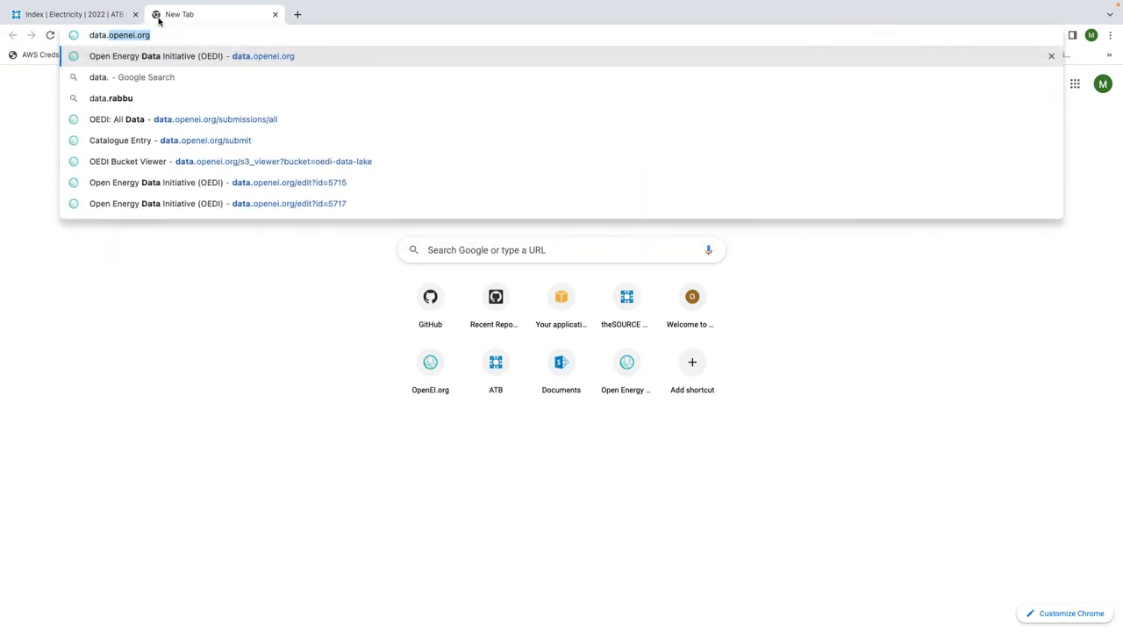
key(Return)
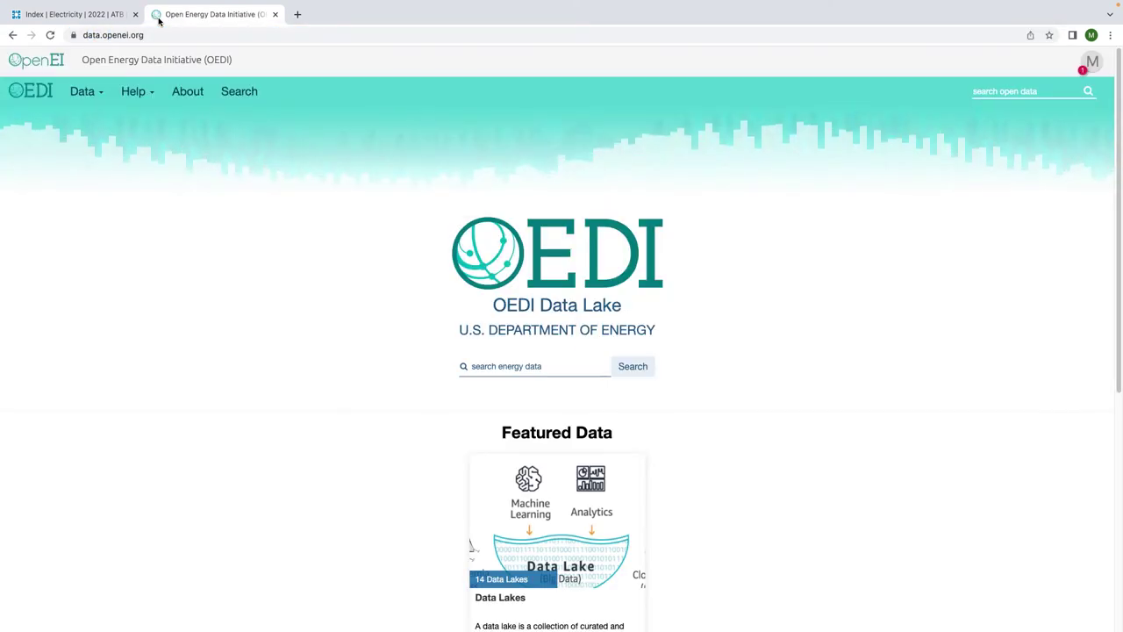
click(509, 366)
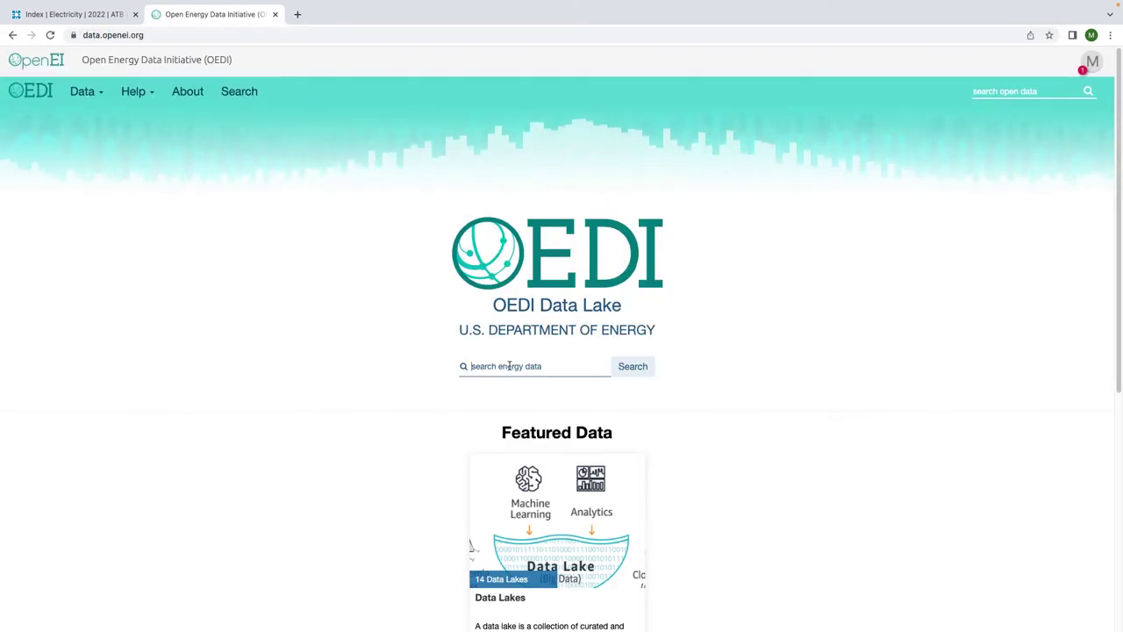
text(atb)
key(Return)
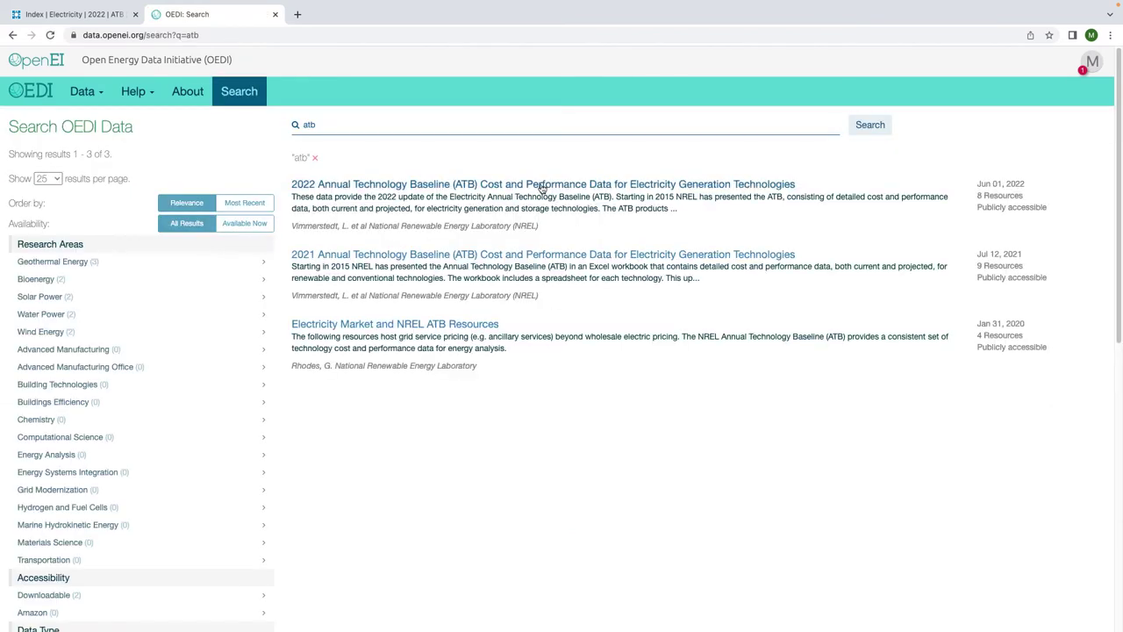
Open the 2022 Annual Technology Baseline dataset for electricity generation and view its ATB Electricity Data Lake.
click(542, 186)
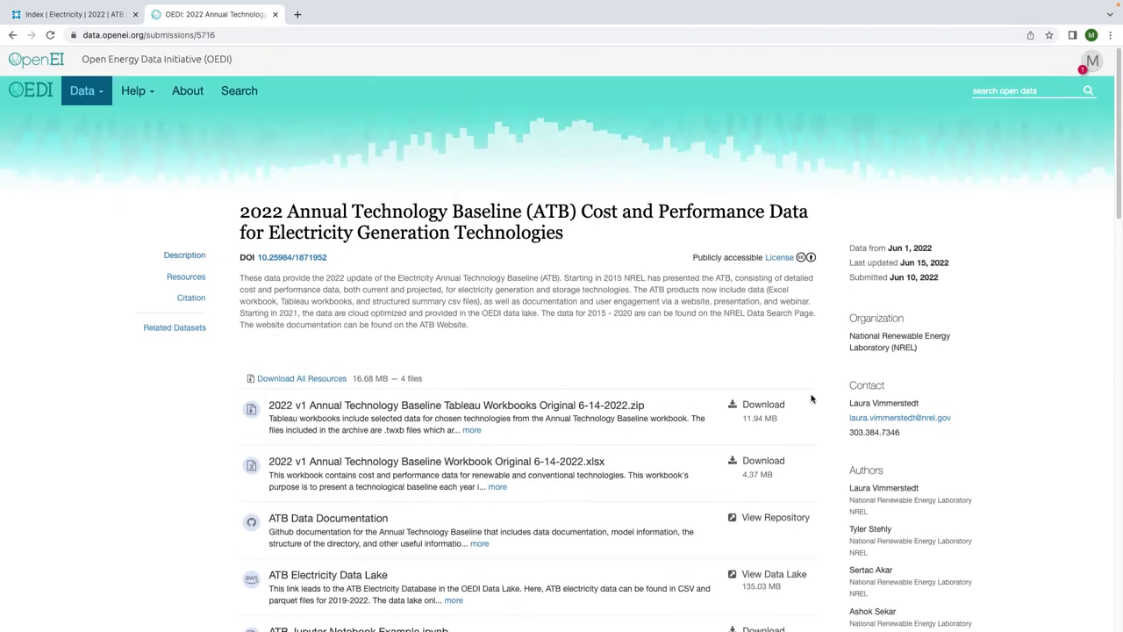
scroll(812, 399, down, 5)
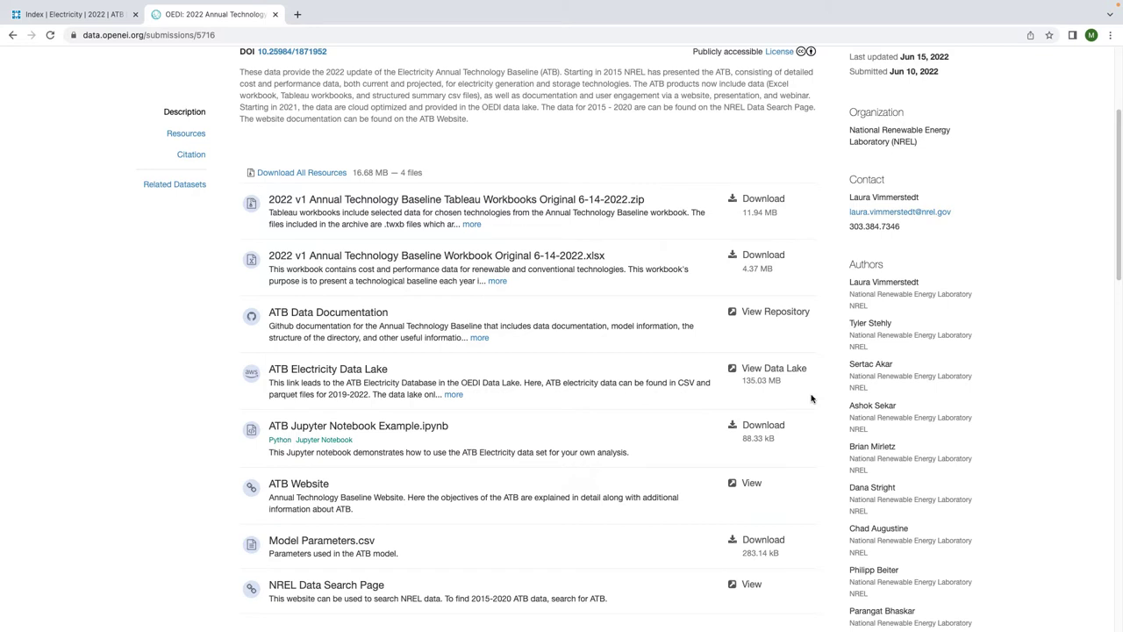
click(768, 375)
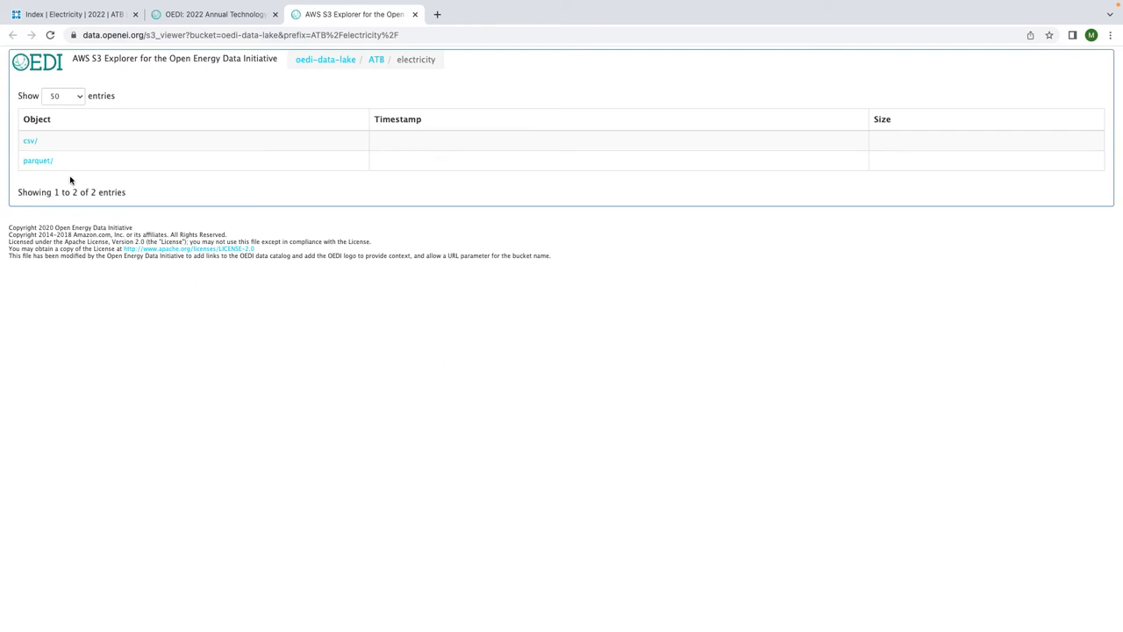
Download ATBe.csv from the data lake's csv/2022 folder and open it in Excel.
click(30, 143)
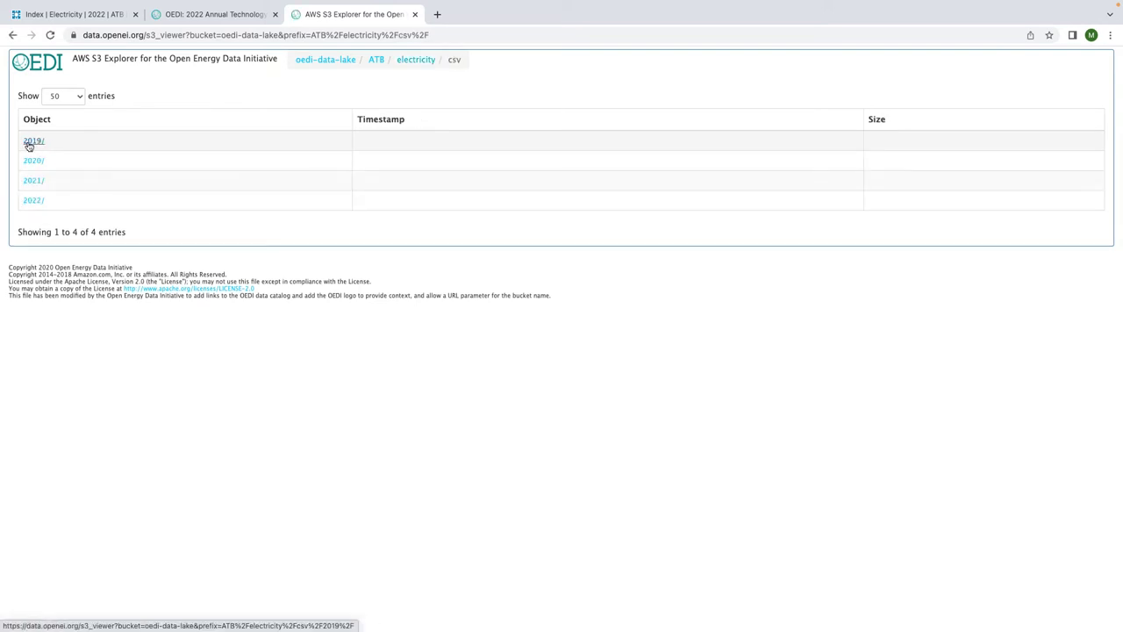
click(33, 200)
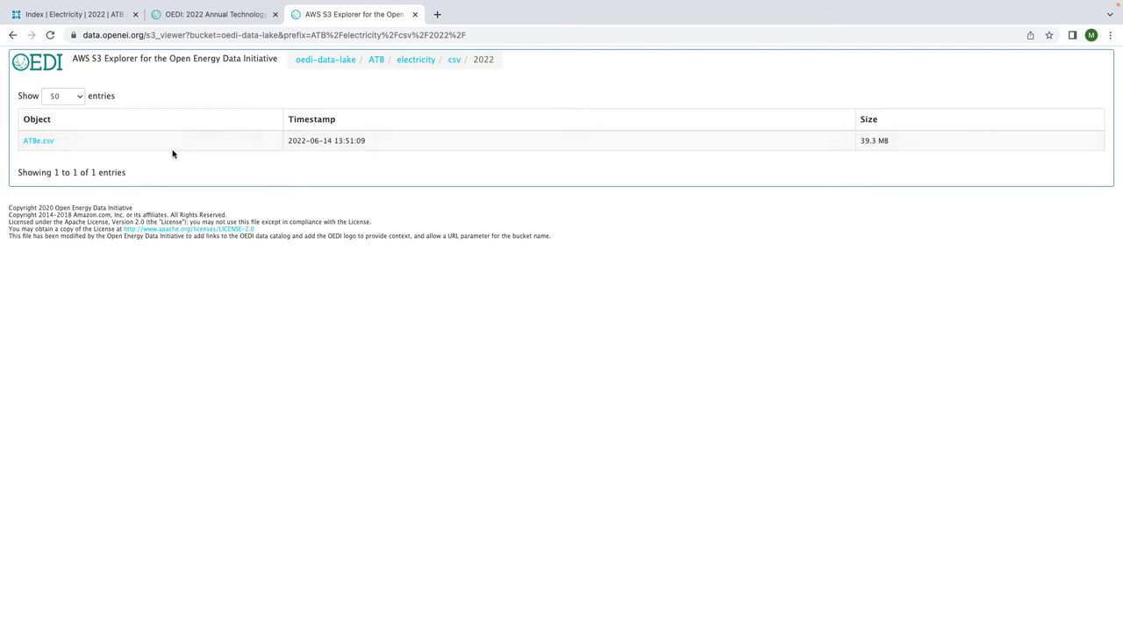
click(42, 144)
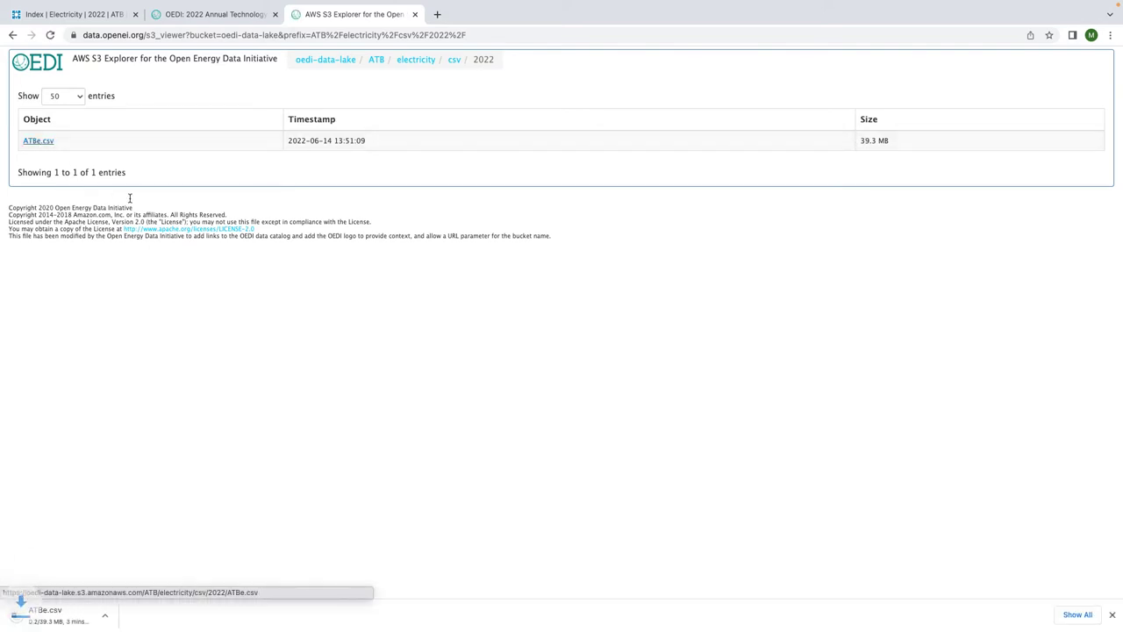
click(87, 602)
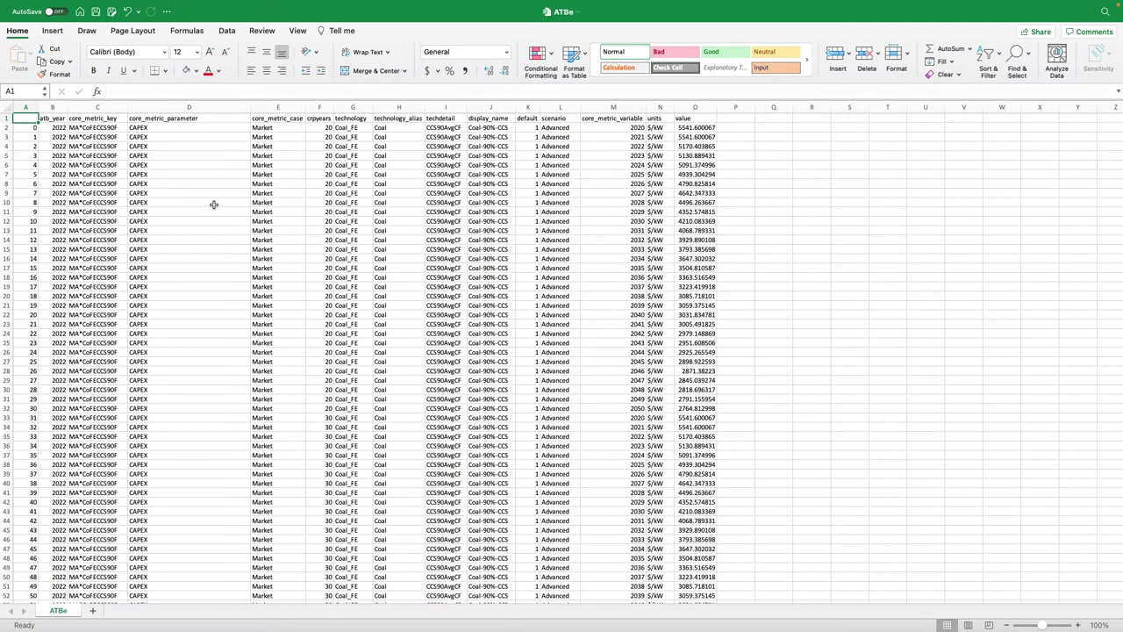
Add filters to the header row and look through the filter values of the core_metric_parameter column.
click(226, 31)
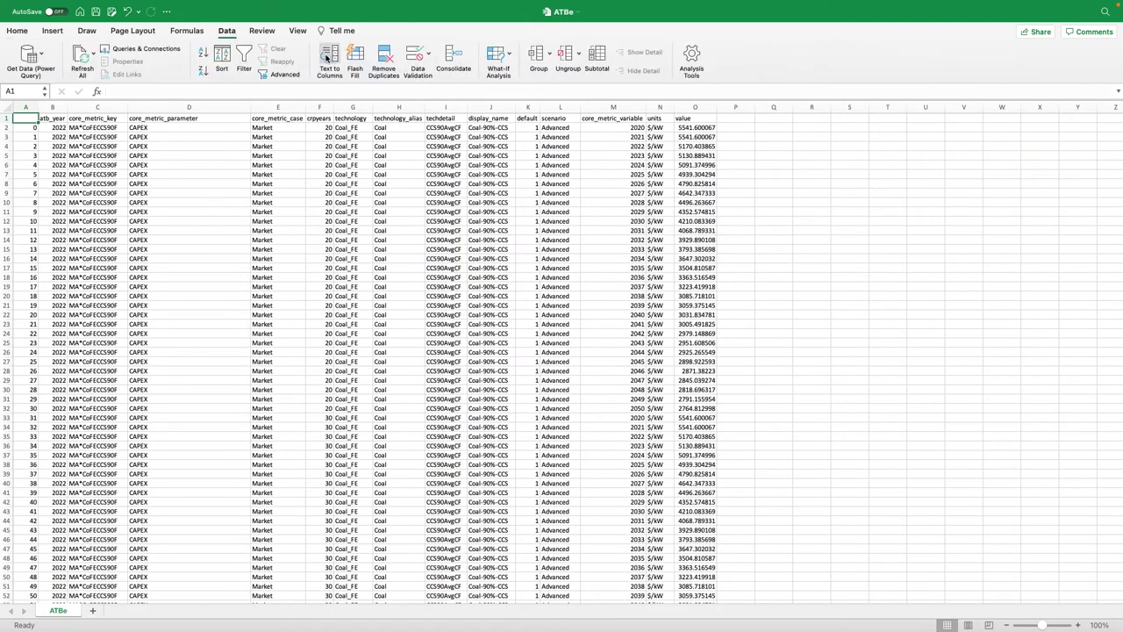
click(244, 56)
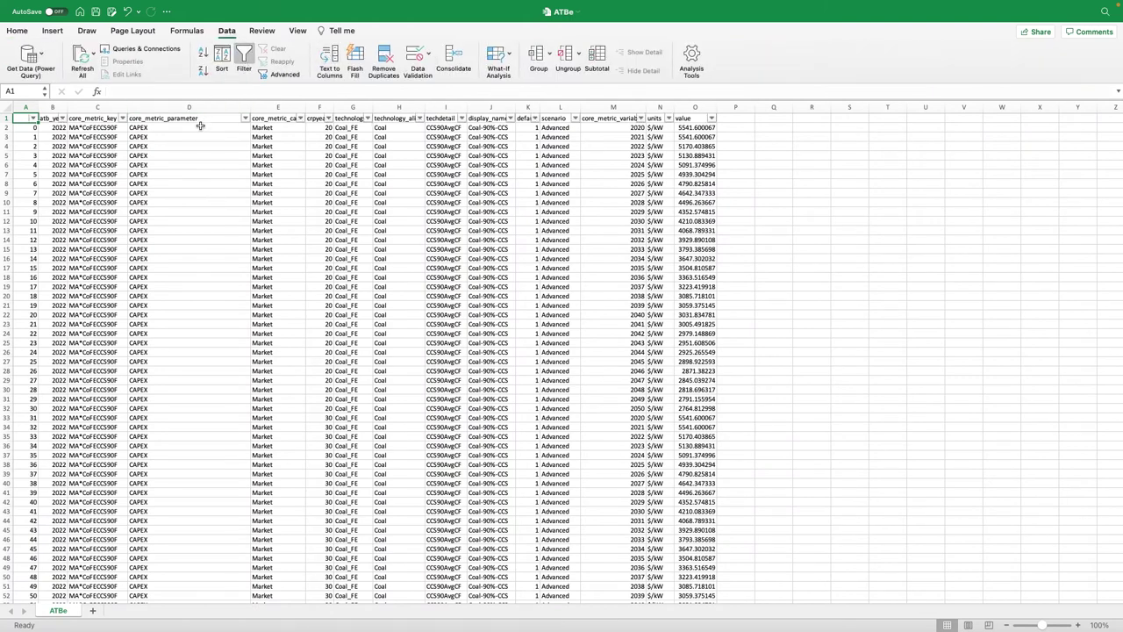
click(244, 120)
scroll(293, 261, down, 3)
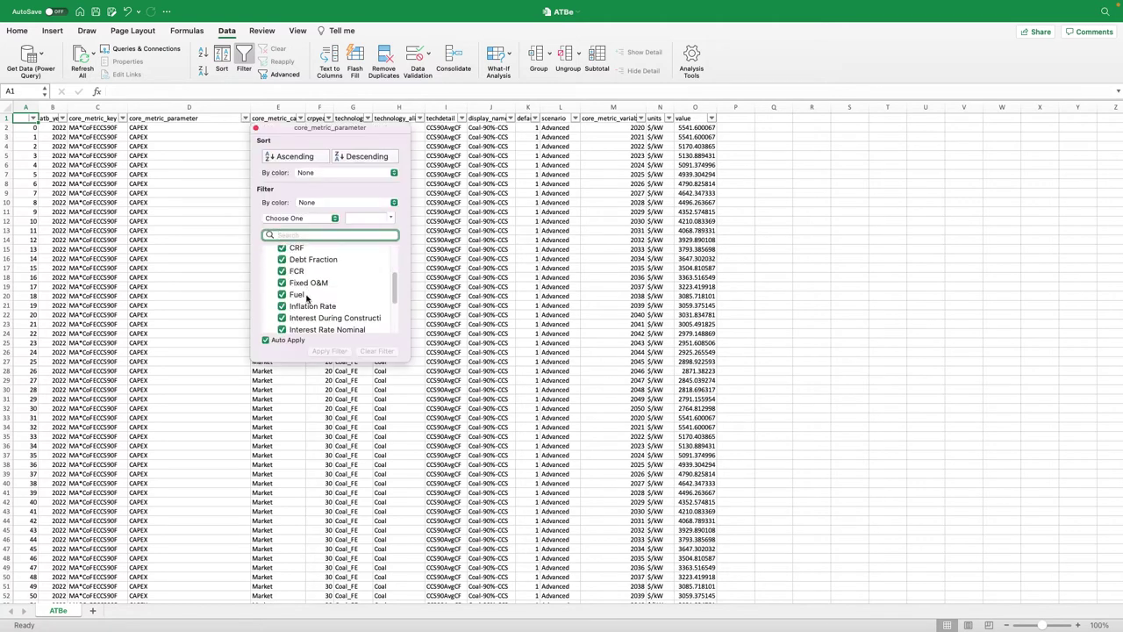
scroll(306, 298, down, 3)
click(221, 221)
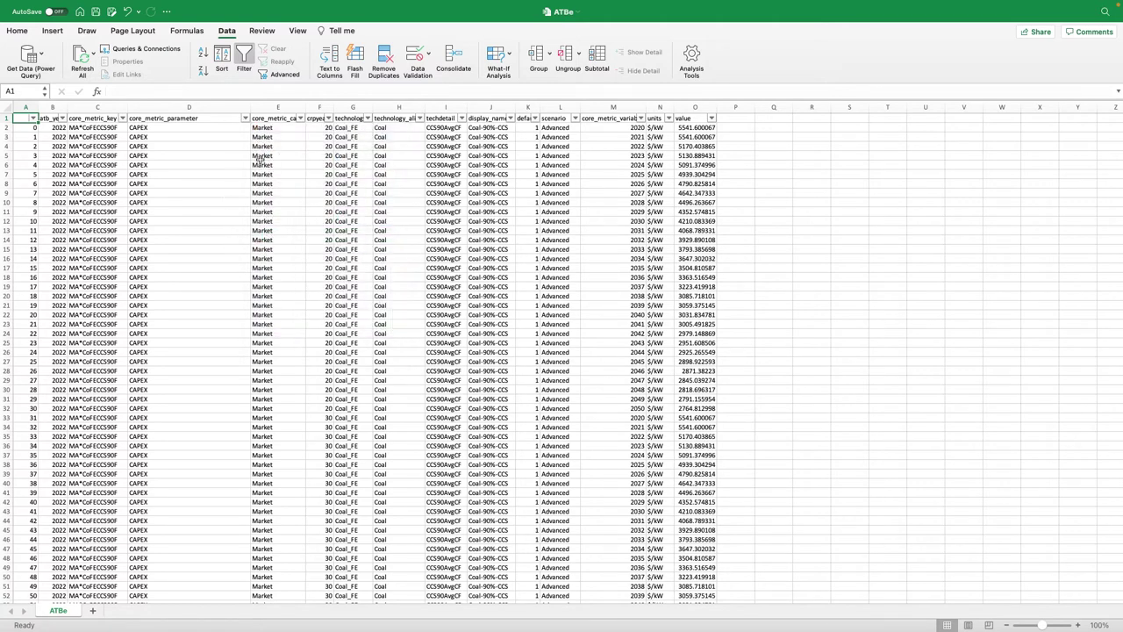
Review the available filter values of the technology and core_metric_variable columns.
click(369, 121)
scroll(434, 281, down, 5)
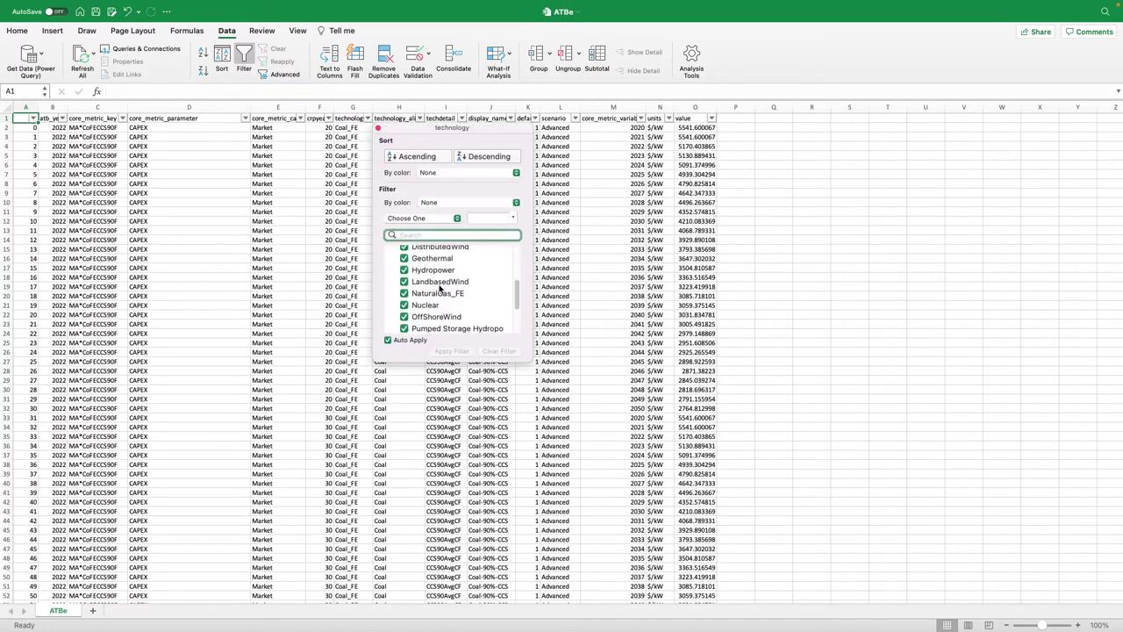
scroll(440, 290, down, 2)
scroll(444, 291, down, 3)
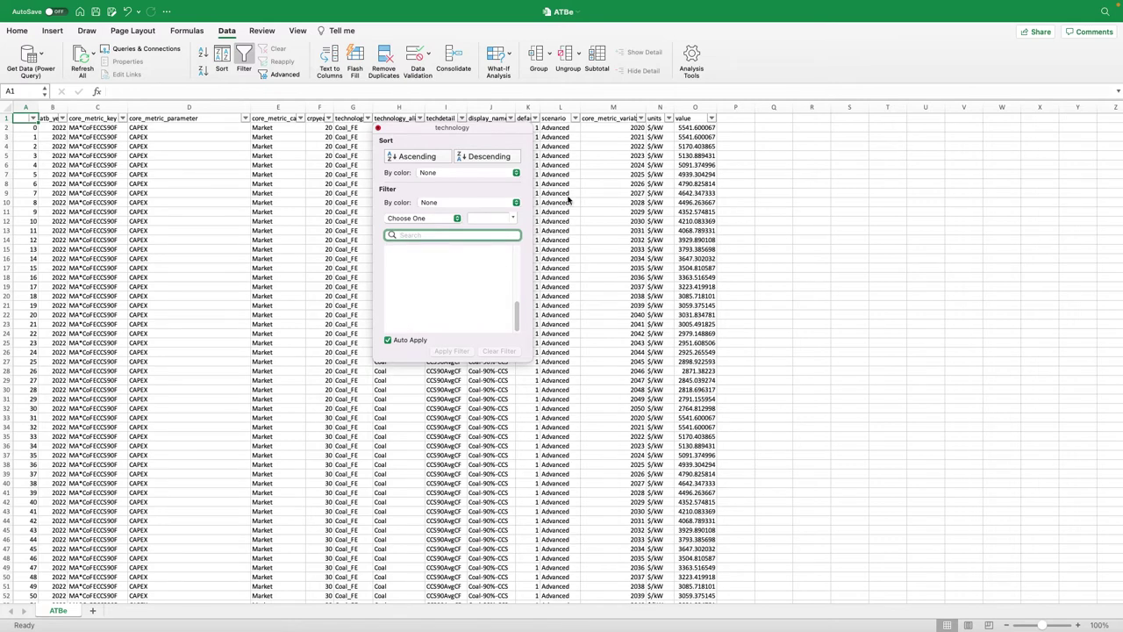
click(641, 117)
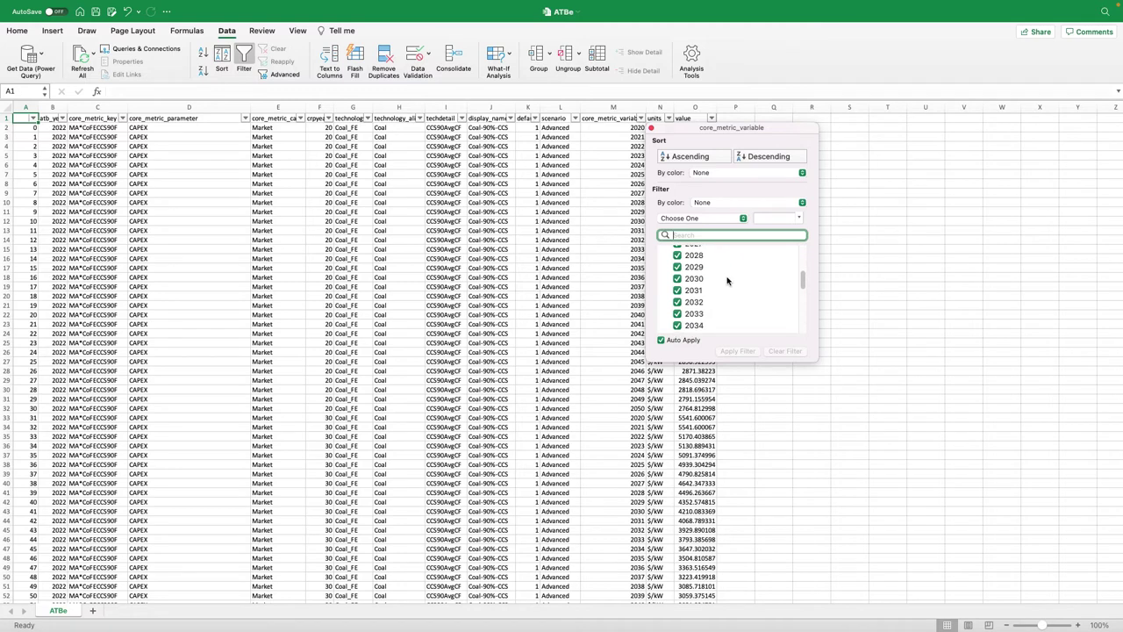
click(695, 129)
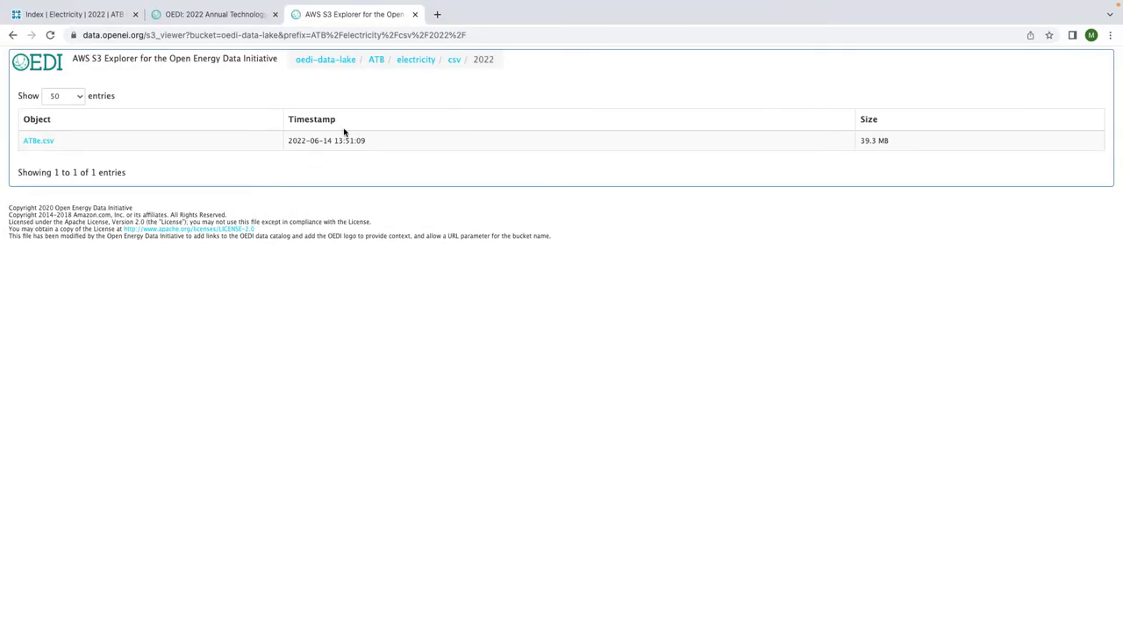
Switch back to the browser's data lake explorer and go to the electricity/parquet/2022 folder.
click(410, 61)
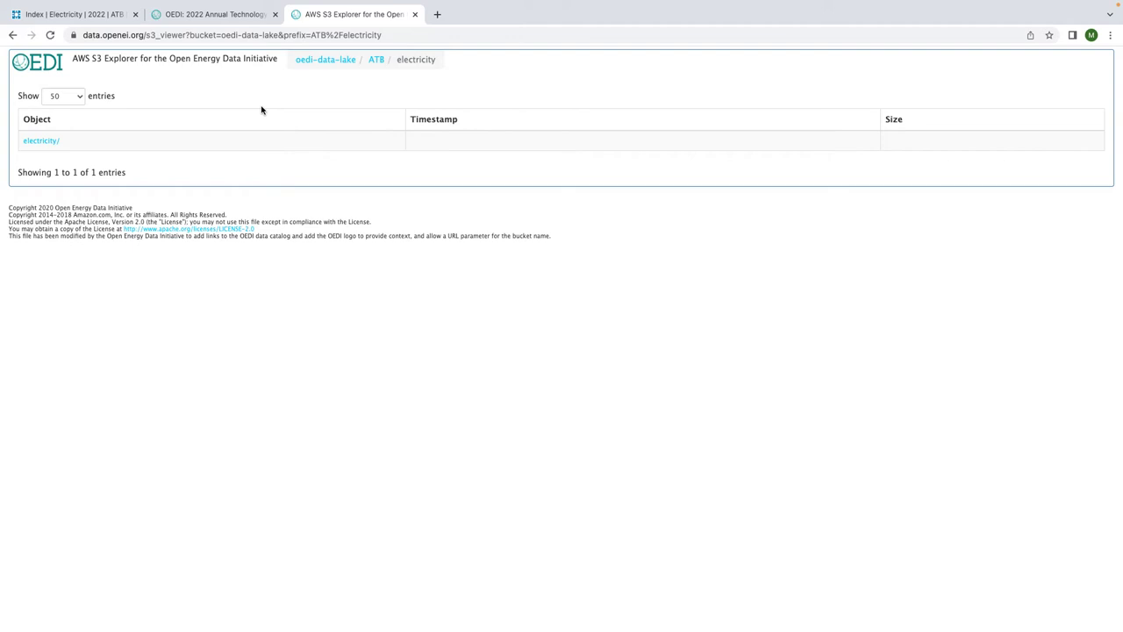
click(42, 141)
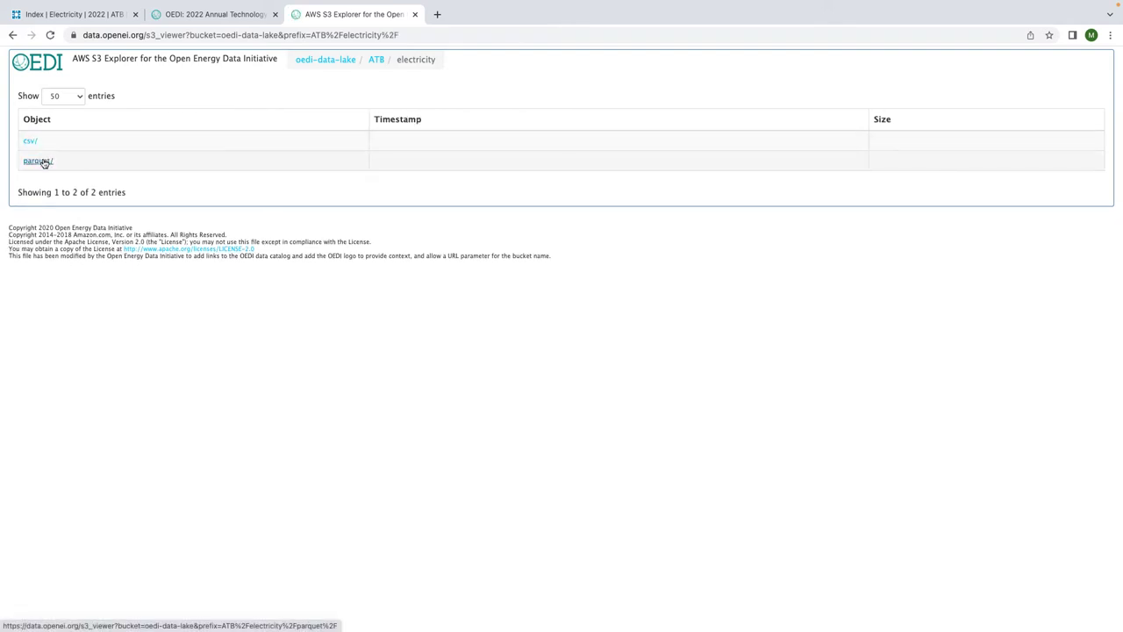
click(33, 162)
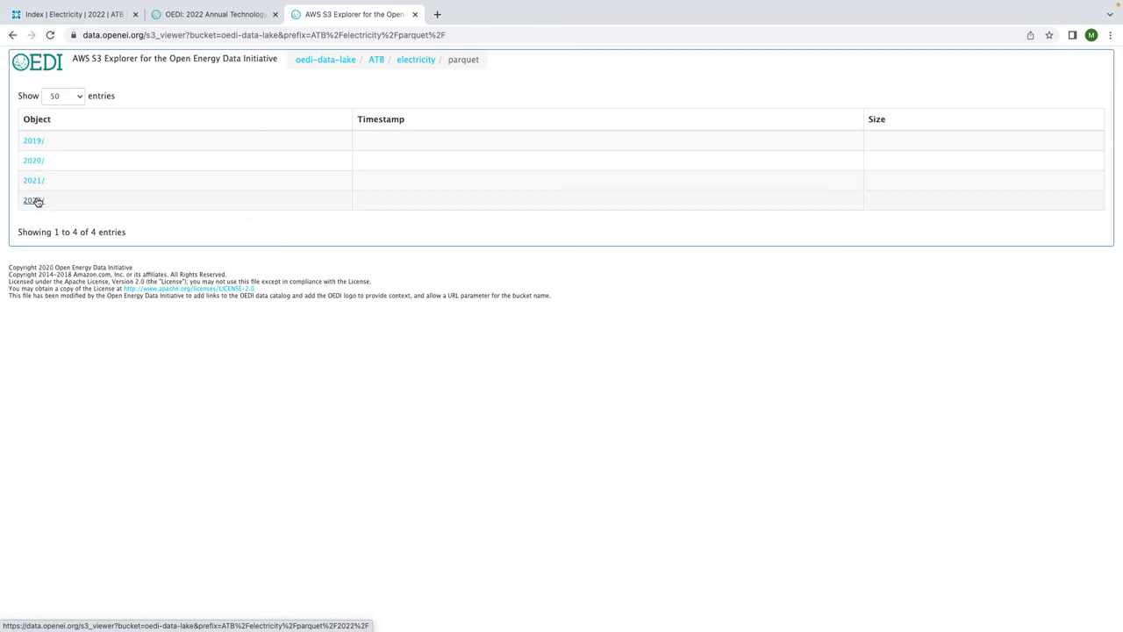
click(34, 201)
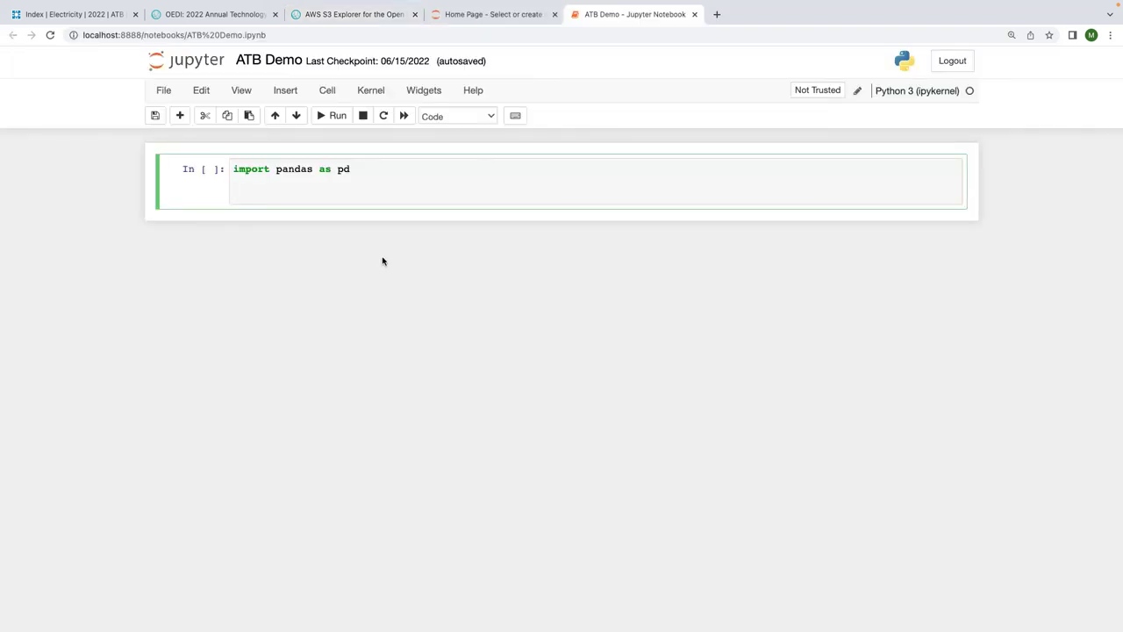
In the ATB Demo notebook's first cell, define url as the copied link address of the 2022 ATBe.parquet file.
text(url = ')
click(303, 14)
right_click(61, 143)
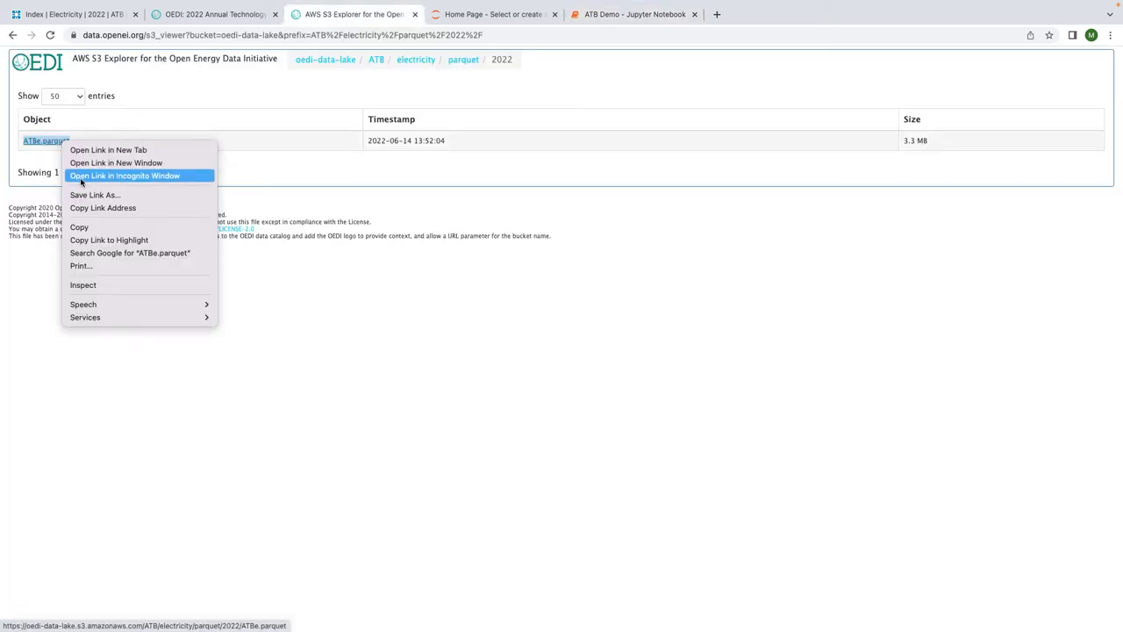
click(132, 205)
click(586, 20)
key(super+v)
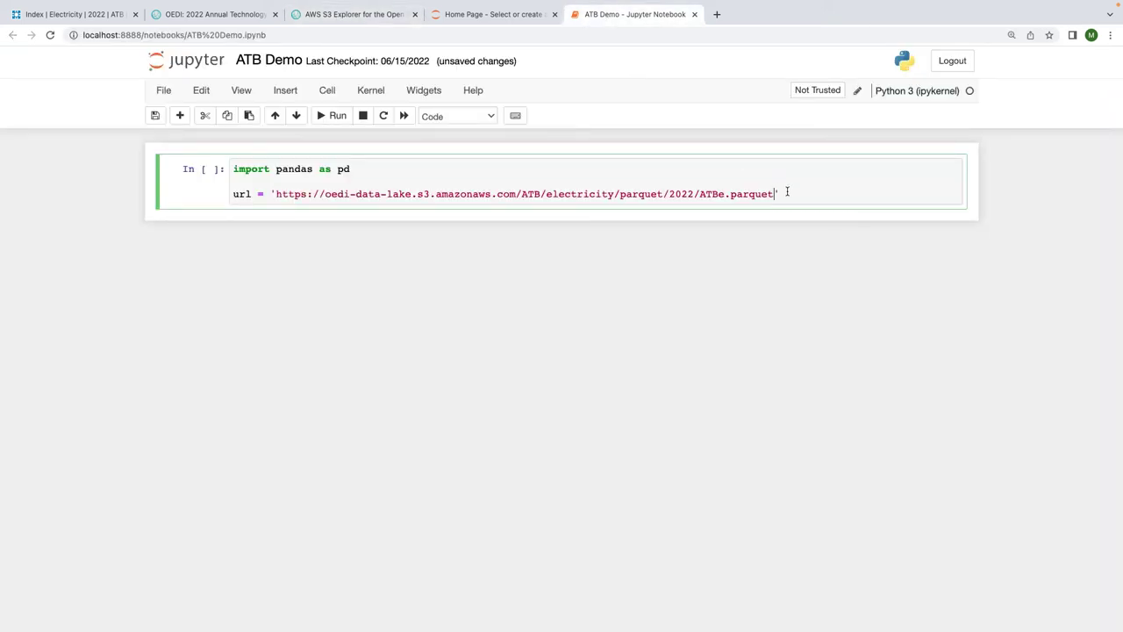
Load the file into raw_data with pd.read_parquet(url) and list its column types with raw_data.dtypes in a second cell.
key(Return)
text(raw_data = pd.re)
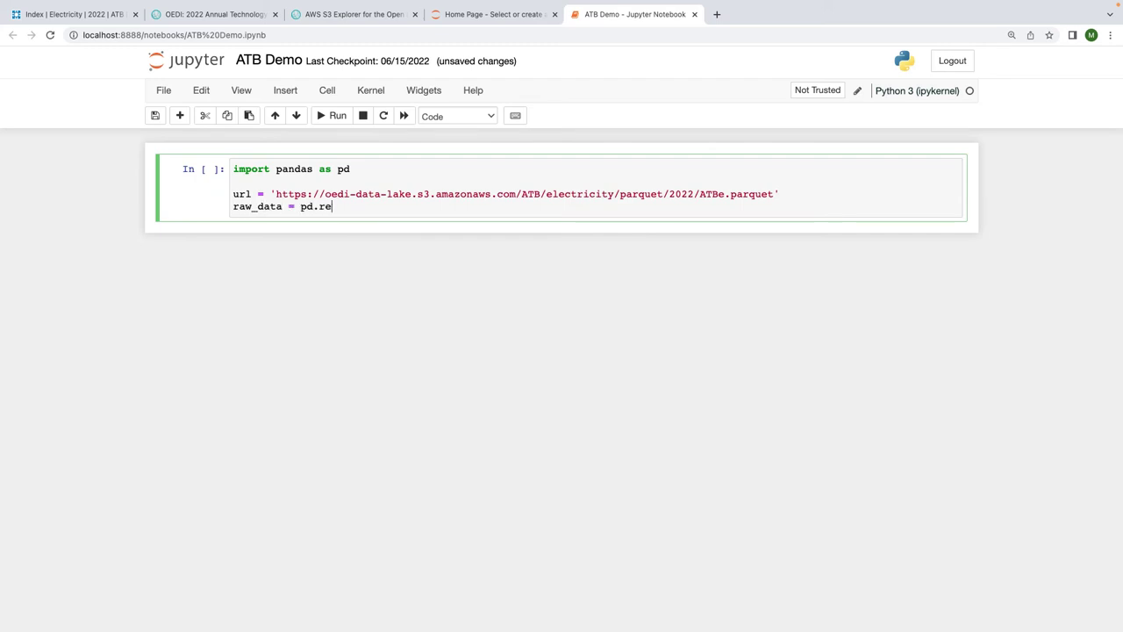
text(ad_parquet(url))
key(shift+Return)
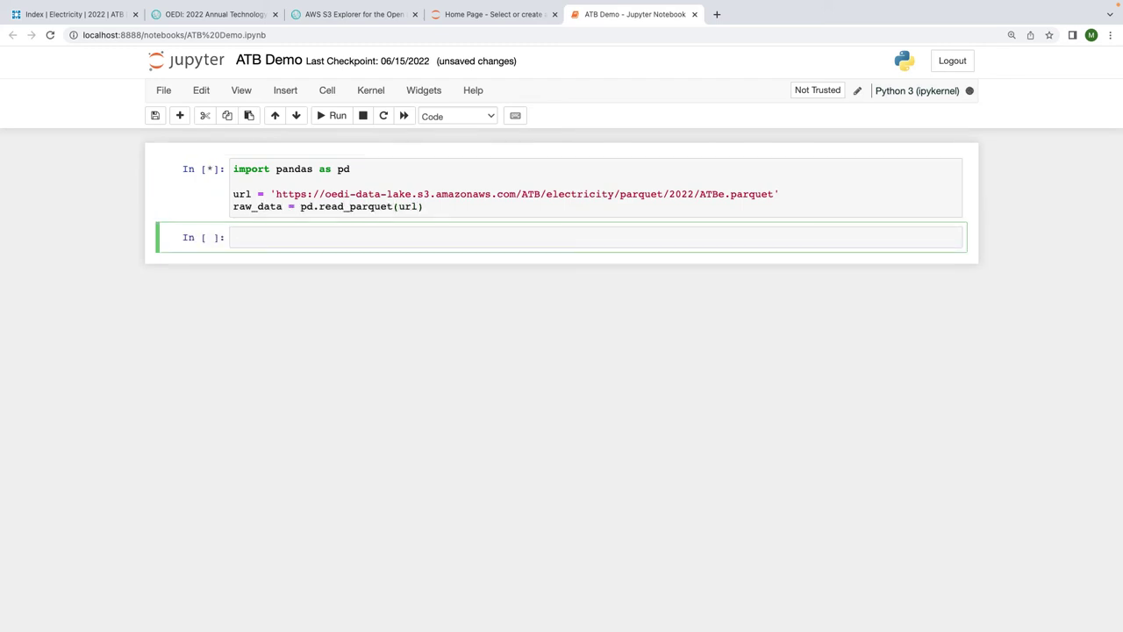
text(raw_data.dtypes)
key(shift+Return)
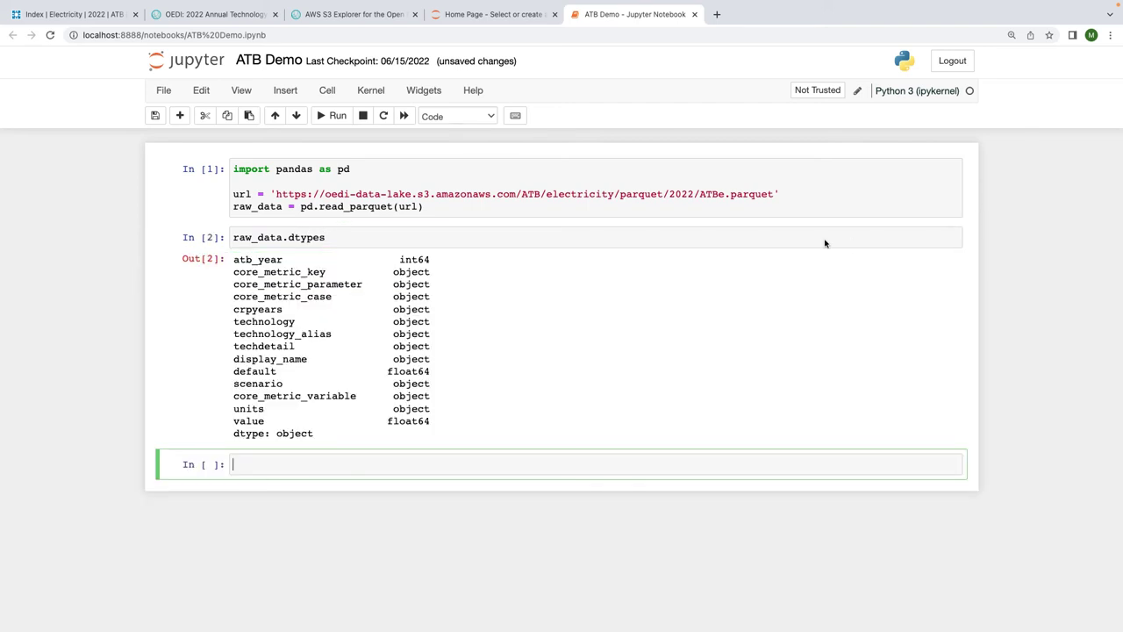
Paste and run the raw_data.astype code that converts the text columns, core_metric_key through units, to 'string' and lists raw_data.dtypes.
key(super+Tab)
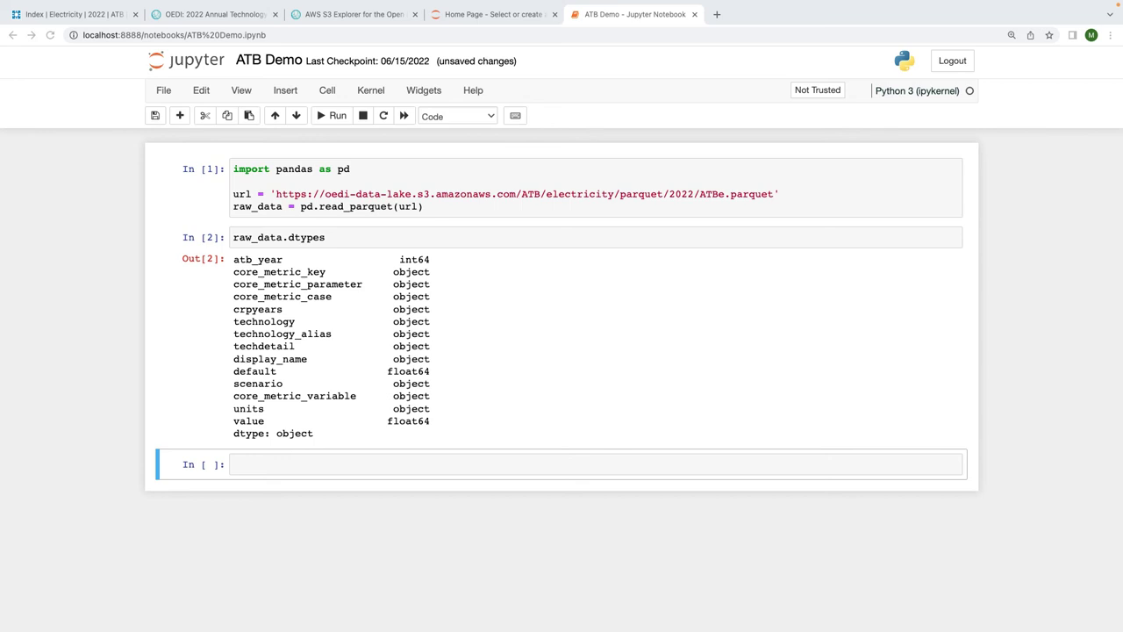
click(267, 466)
key(super+v)
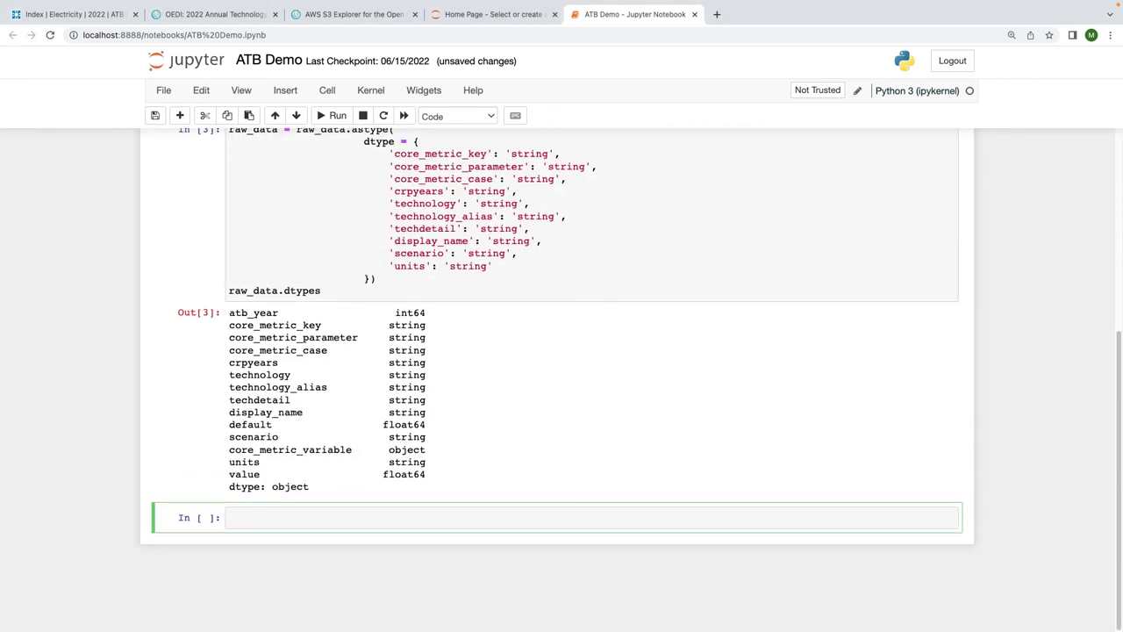
Import pprint in a new cell and print the unique core_metric_parameter values with pprint(list(raw_data.core_metric_parameter.unique())).
text(from pprint import pprint)
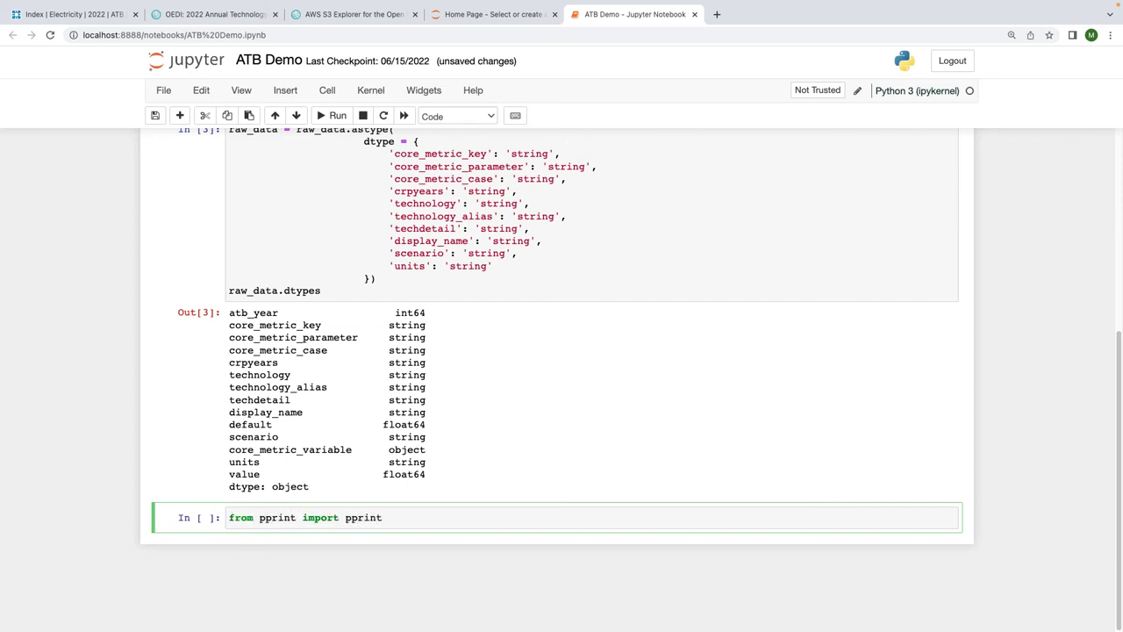
key(Return)
key(Return)
text(pprint(list(raw)))
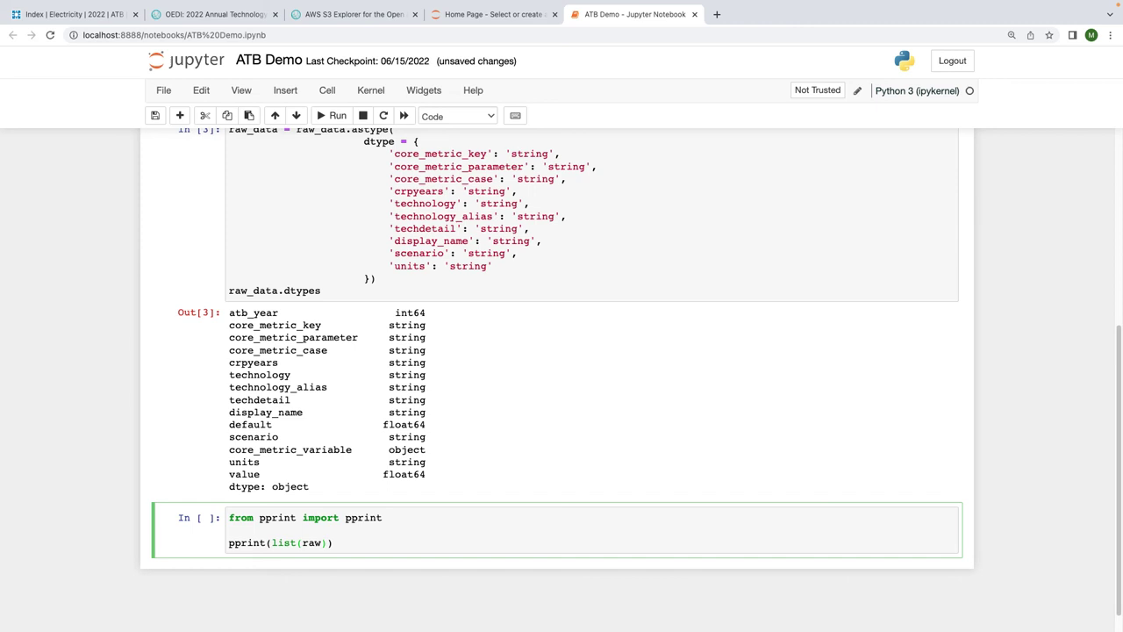
text(_data.core_metric)
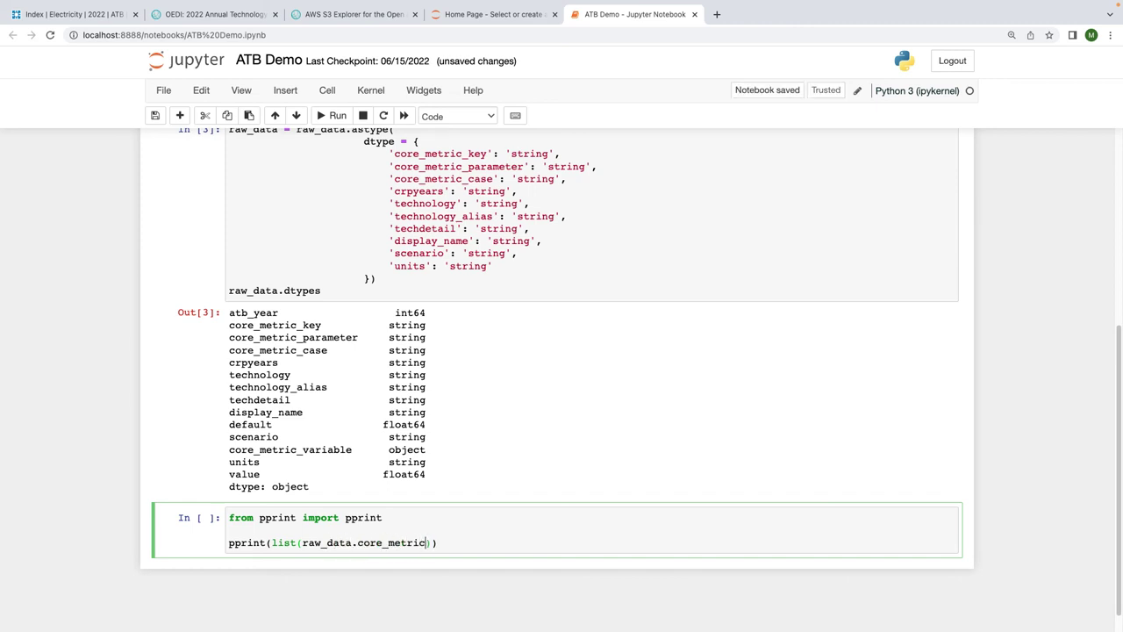
text(_parameter.unique)
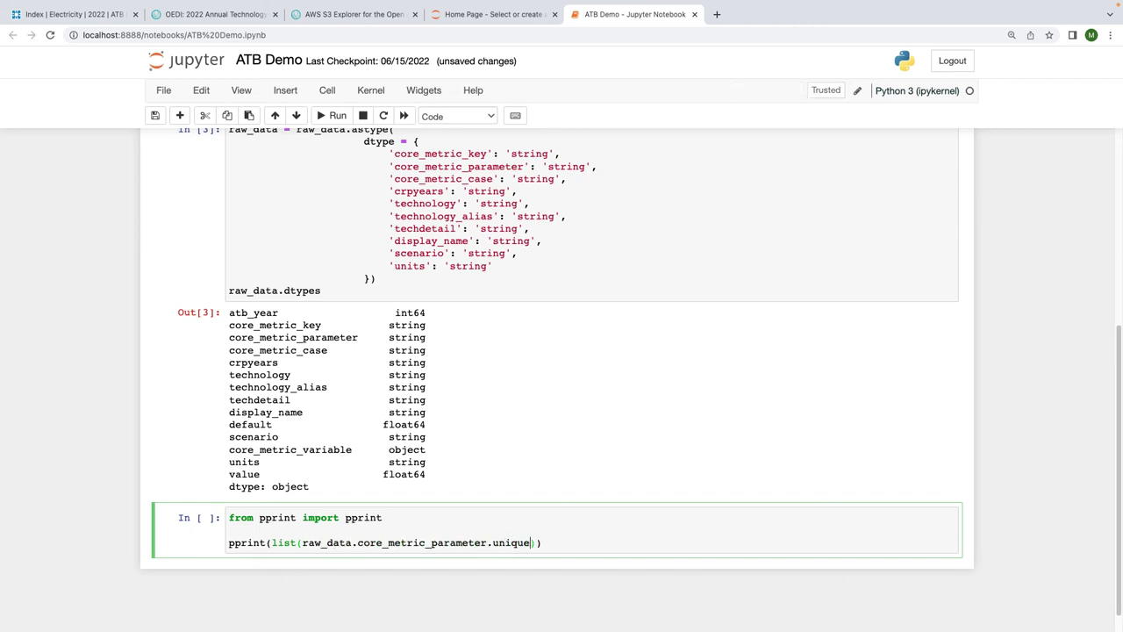
text(()
key(shift+Return)
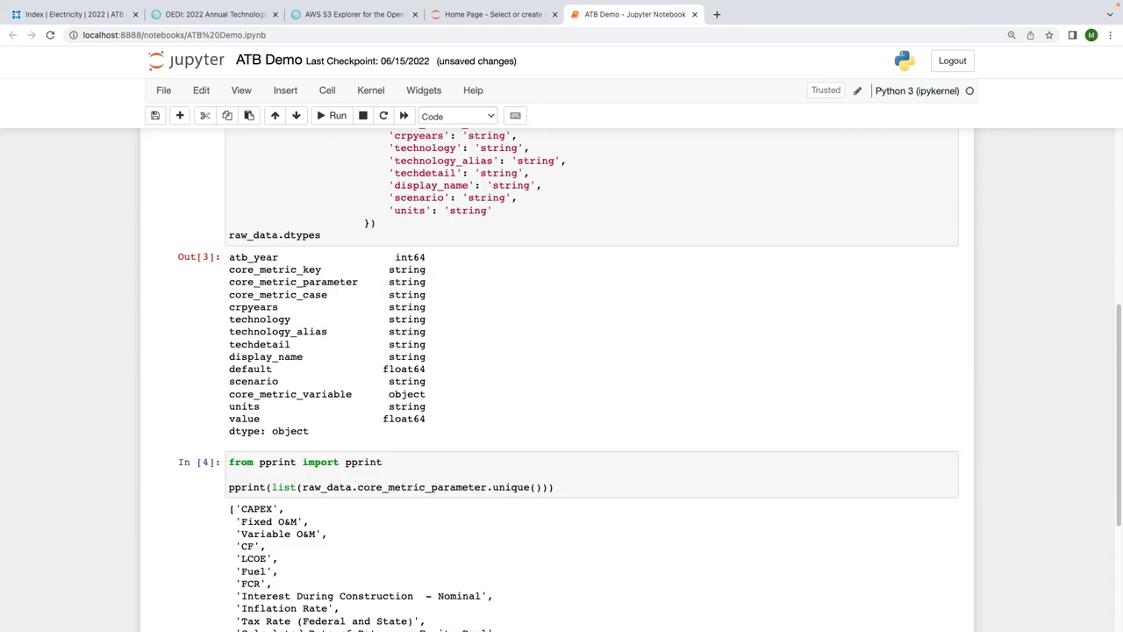
Print the unique technology values in a new cell with pprint(list(raw_data.technology.unique())).
text(pprint)
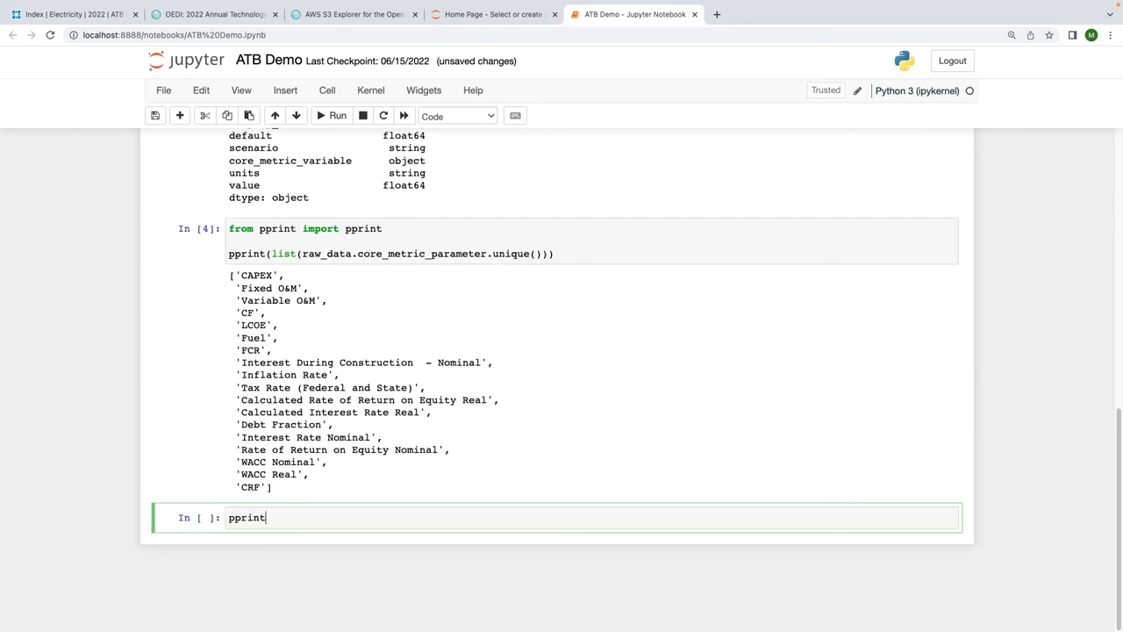
text((list(raw_data.techno)
text(logy.unique())
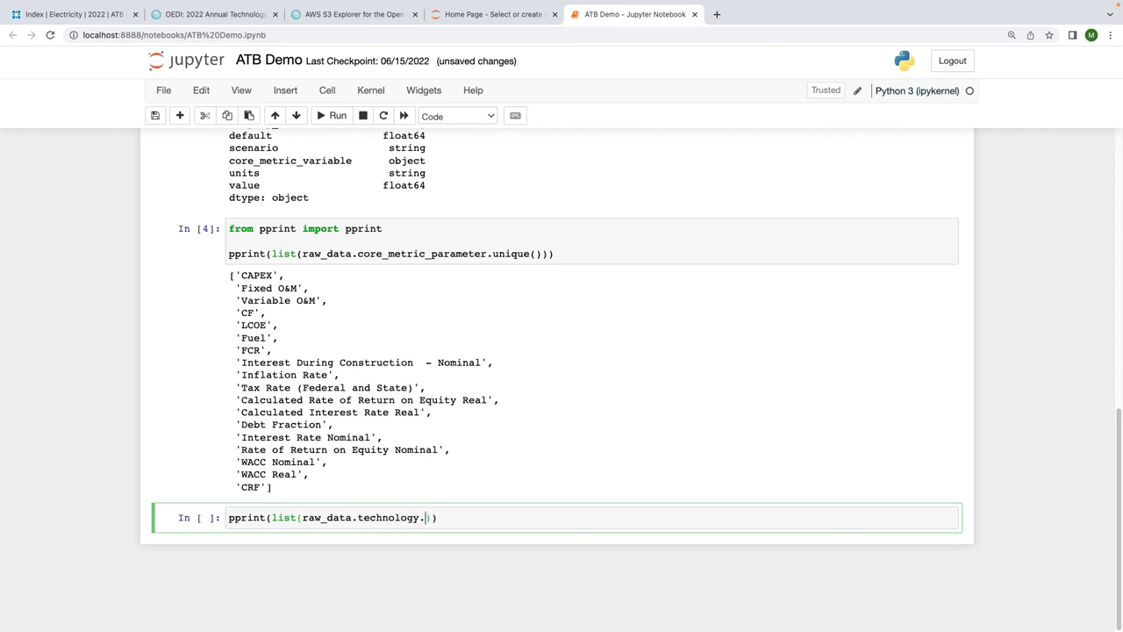
key(shift+Return)
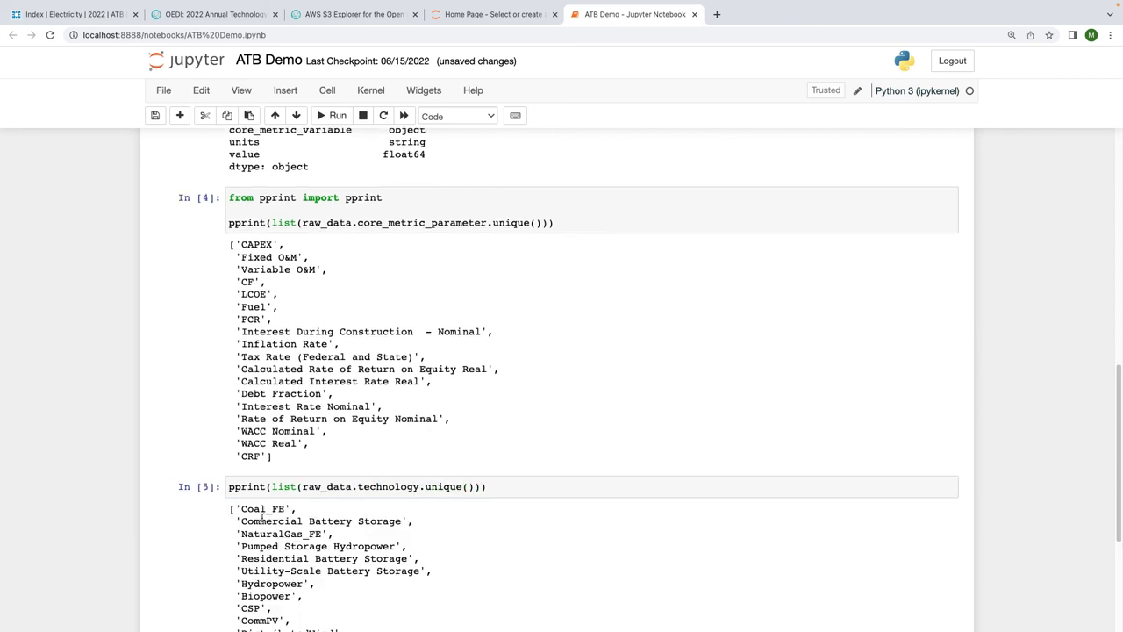
Display the raw_data table in a new cell and view its output through the last rows.
scroll(261, 517, down, 3)
text(raw_data)
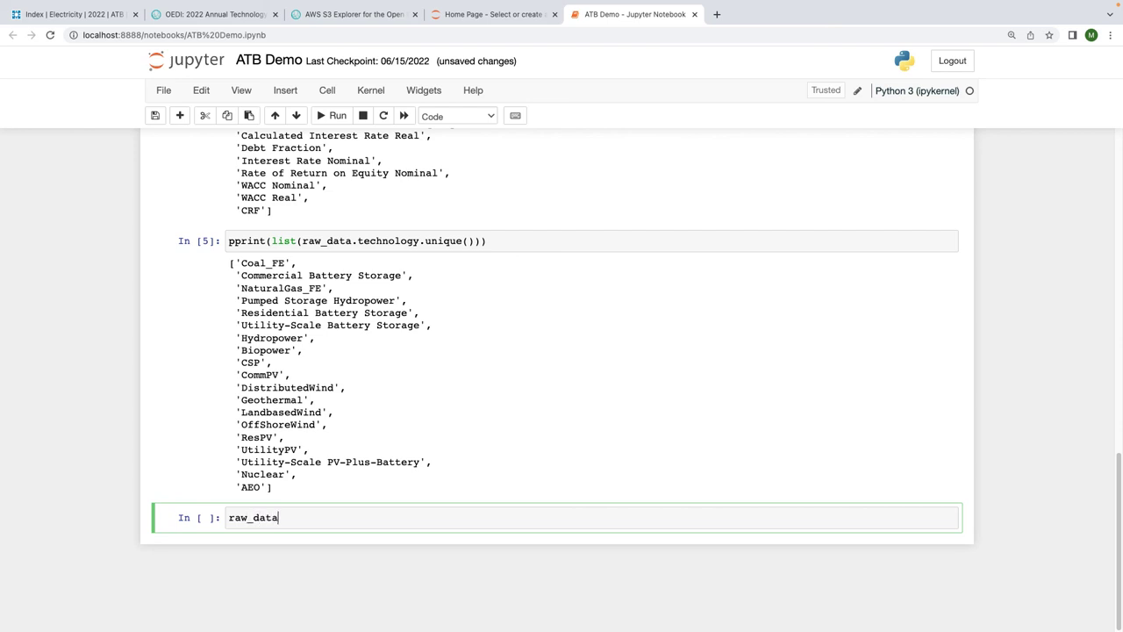
key(shift+Return)
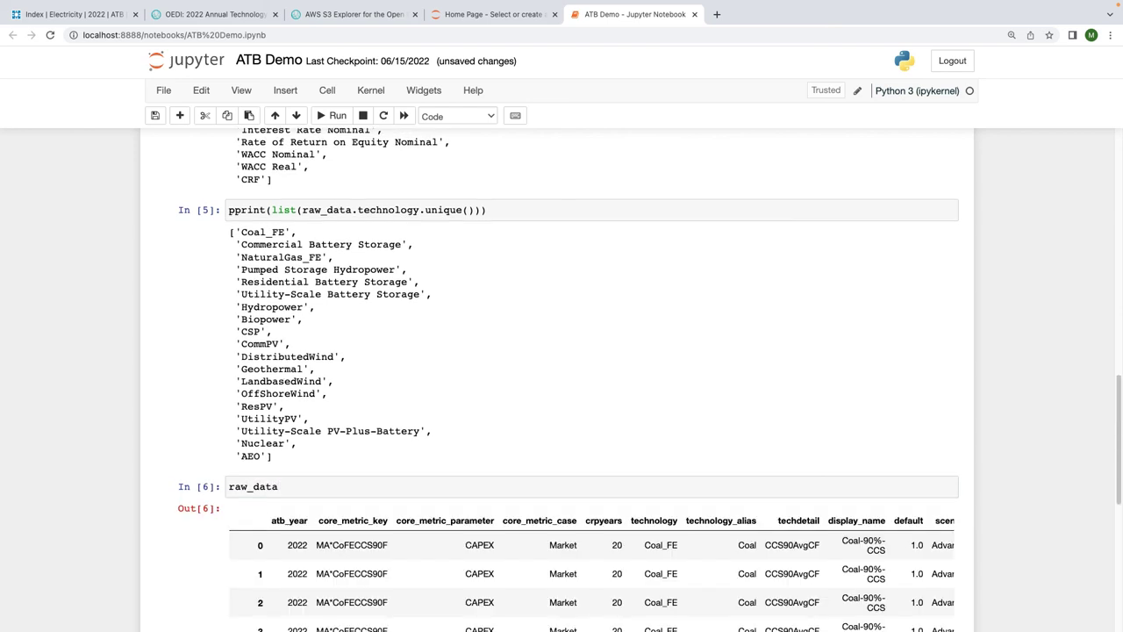
scroll(270, 509, down, 5)
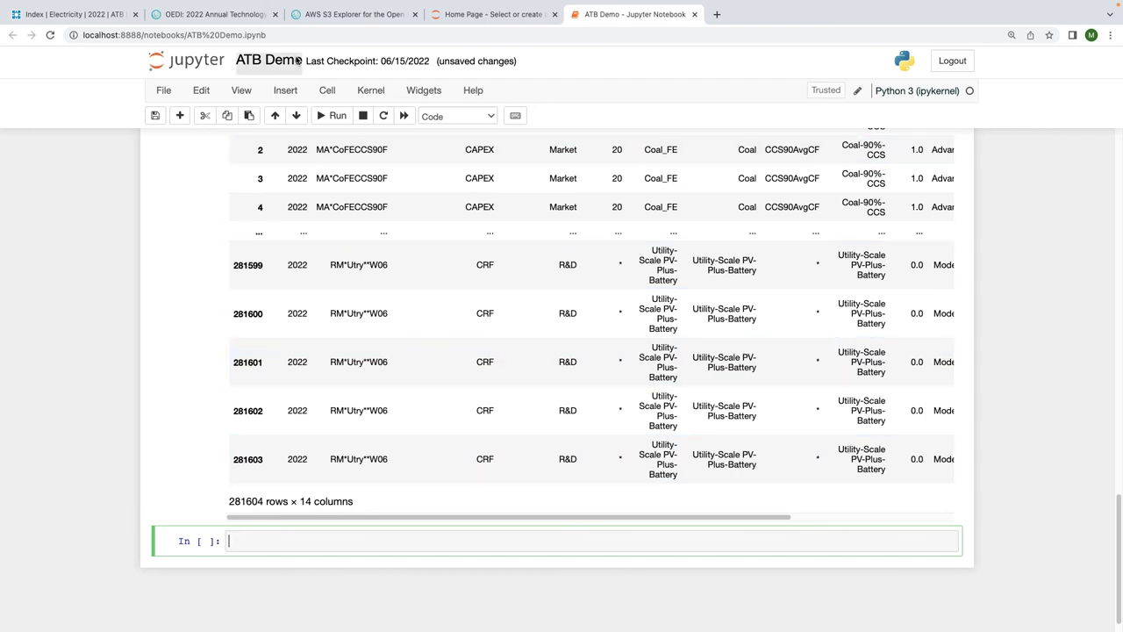
Return to the OEDI 2022 Annual Technology Baseline submission page and highlight the ATB Jupyter Notebook Example.ipynb resource title.
click(247, 15)
scroll(422, 482, down, 1)
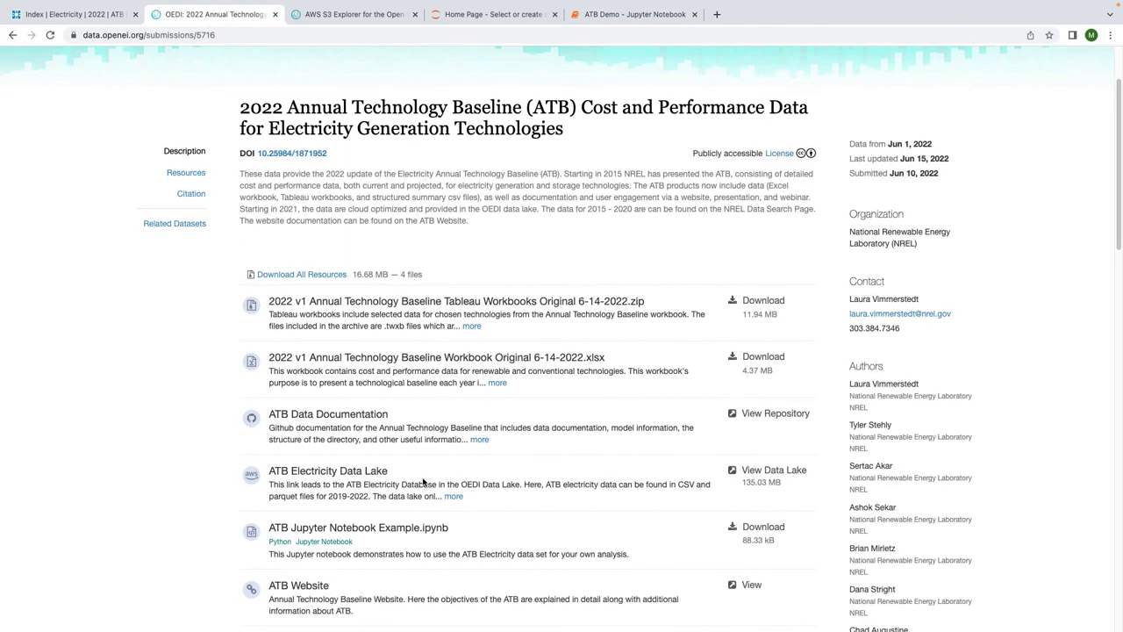
scroll(351, 482, down, 1)
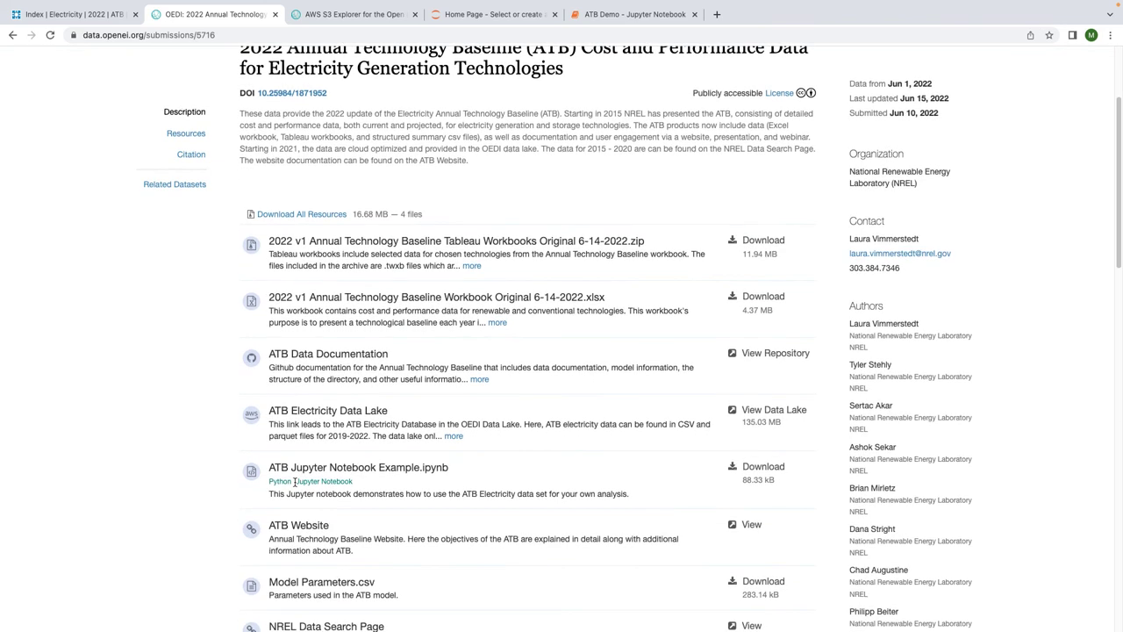
drag(274, 465, 476, 471)
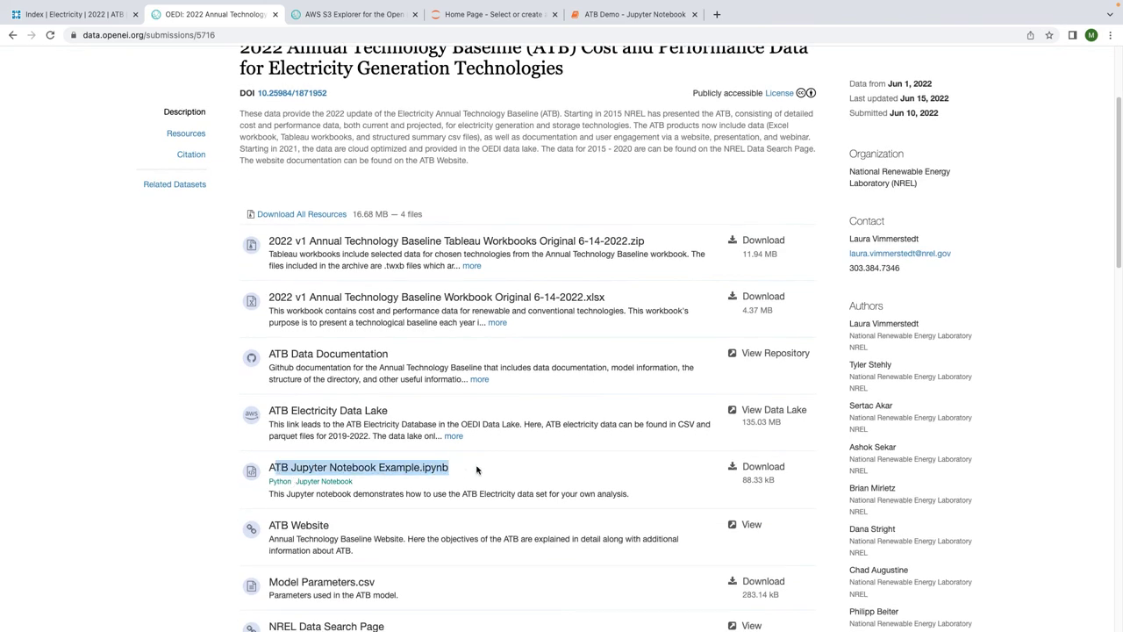